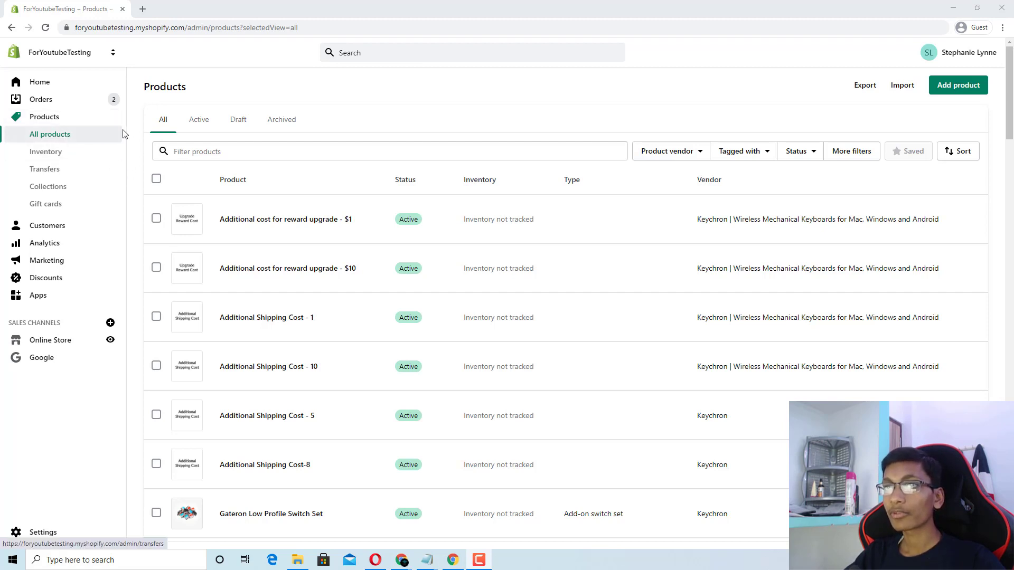
- Select all products in the store, including those beyond the current page, and open them in the bulk editor
{"action": "left_click", "coordinate": [156, 180]}
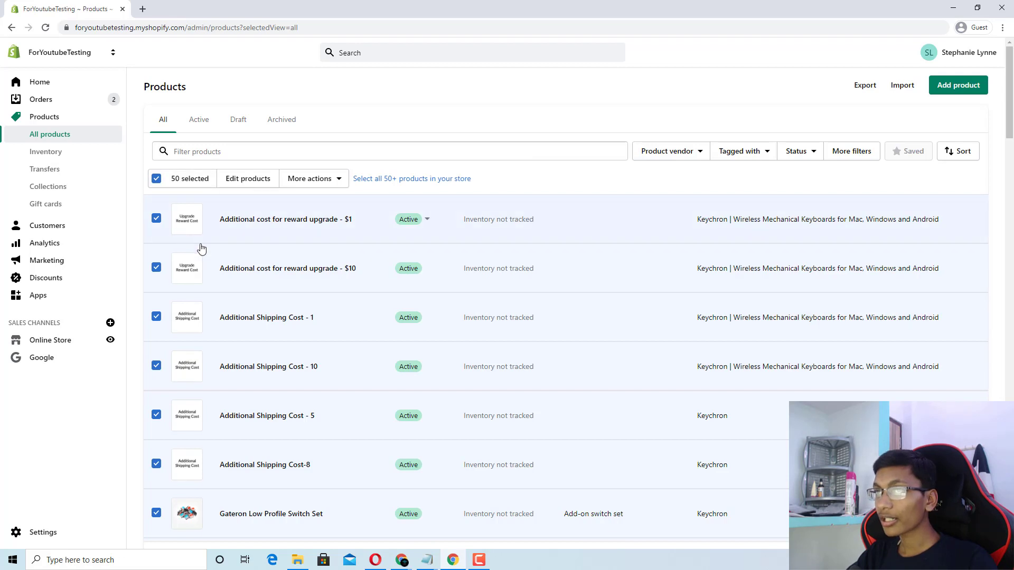
{"action": "left_click", "coordinate": [405, 180]}
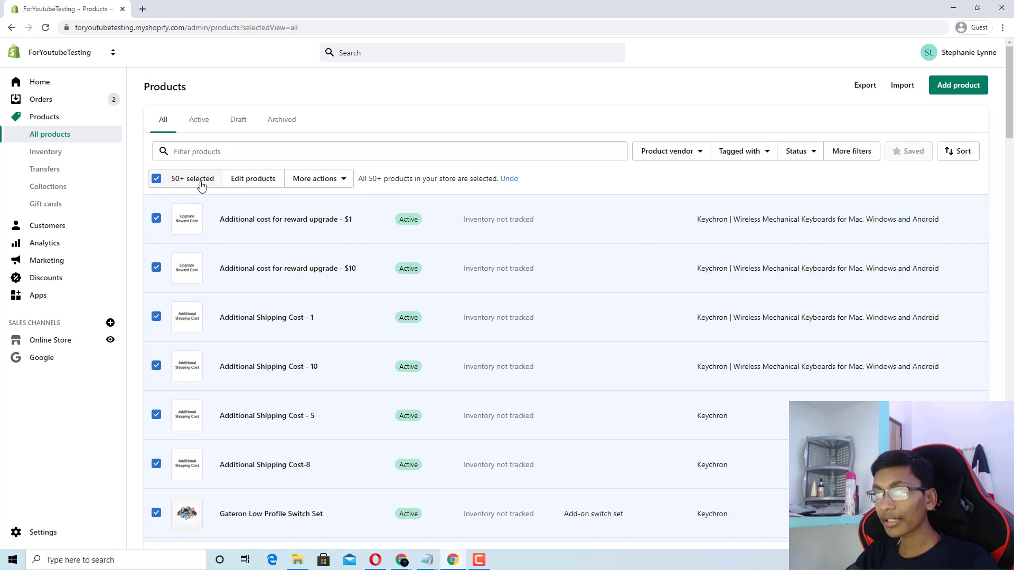
{"action": "left_click", "coordinate": [156, 179]}
{"action": "left_click", "coordinate": [157, 180]}
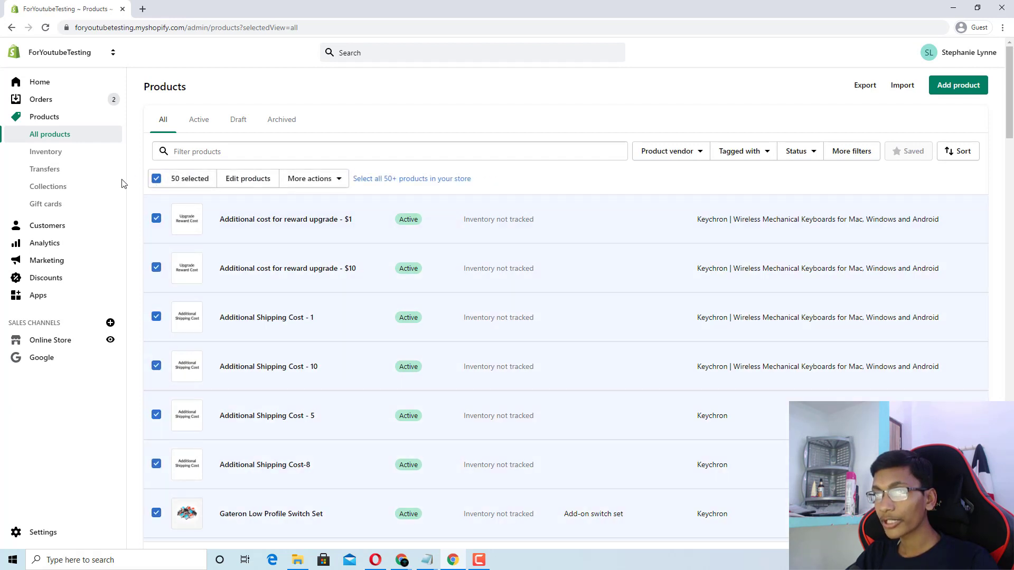
{"action": "left_click", "coordinate": [411, 180]}
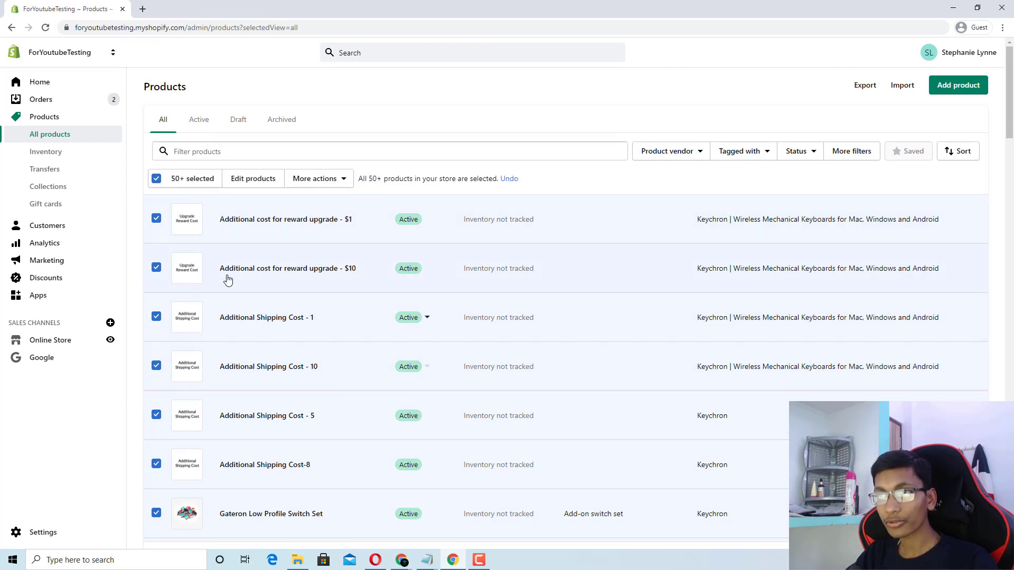
{"action": "left_click", "coordinate": [241, 180]}
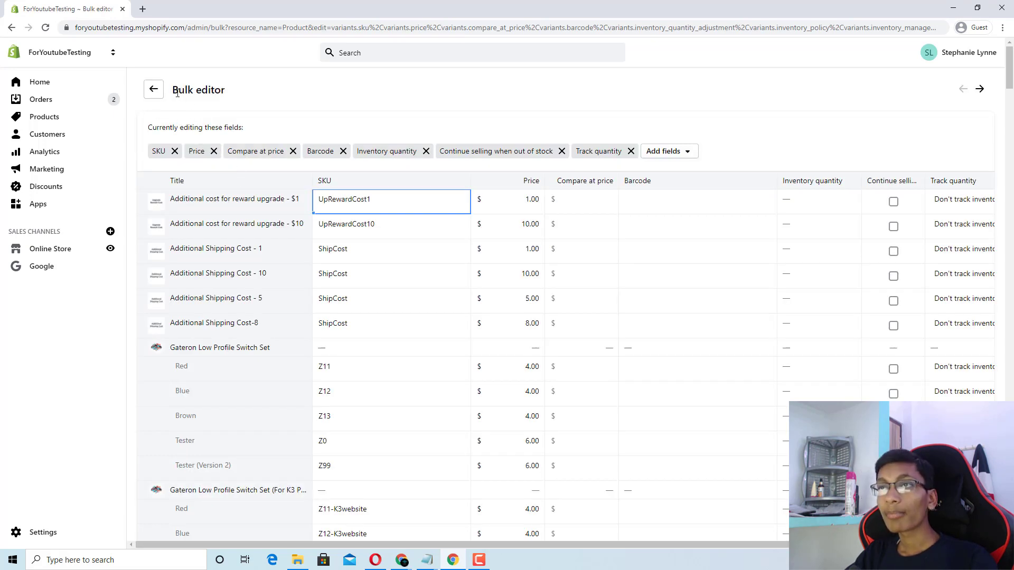
{"action": "left_click", "coordinate": [180, 91]}
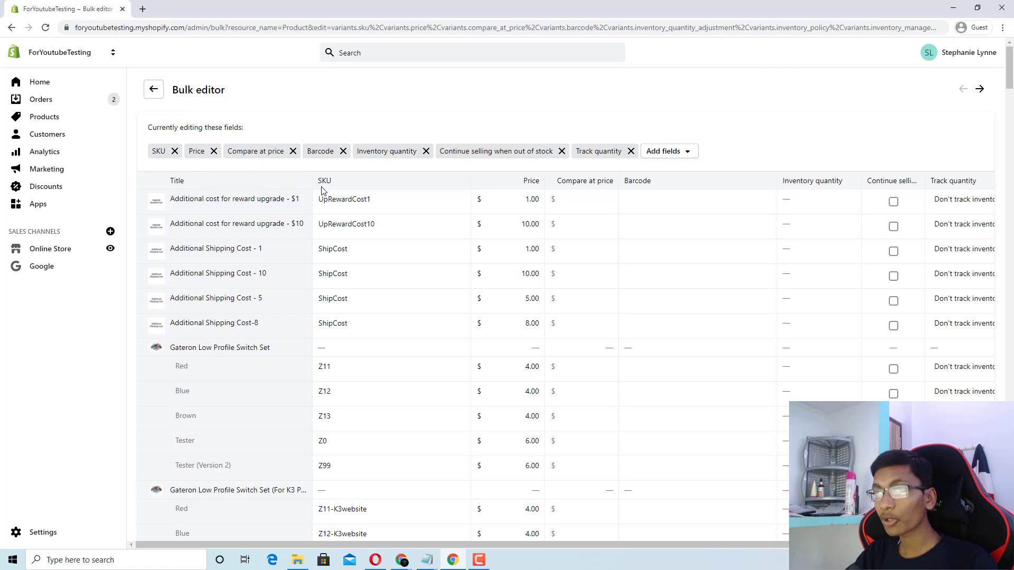
- Set the price of "Additional cost for reward upgrade - $1" to 2.00
{"action": "left_click", "coordinate": [534, 199]}
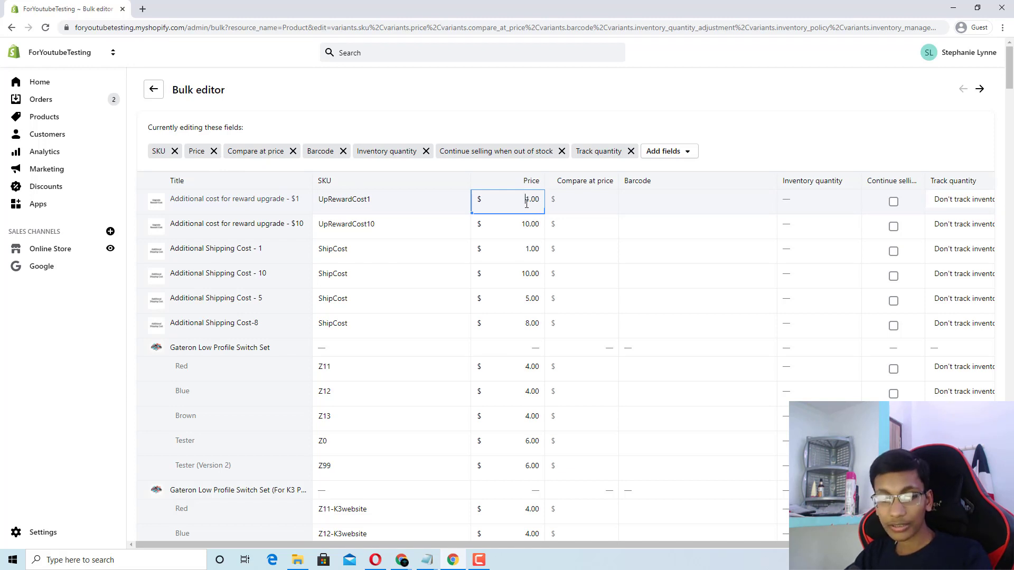
{"action": "type", "text": "2"}
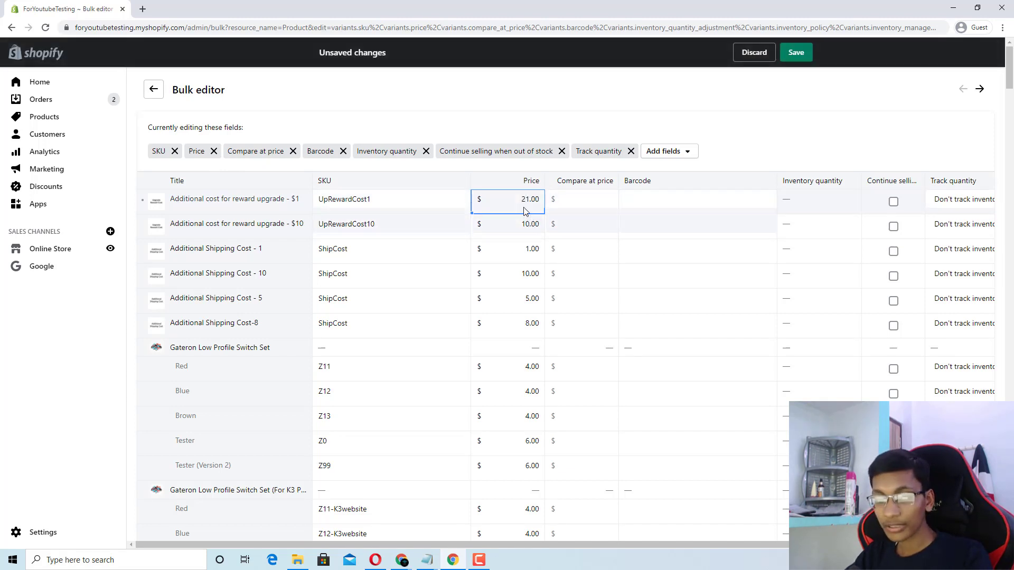
{"action": "key", "text": "Right"}
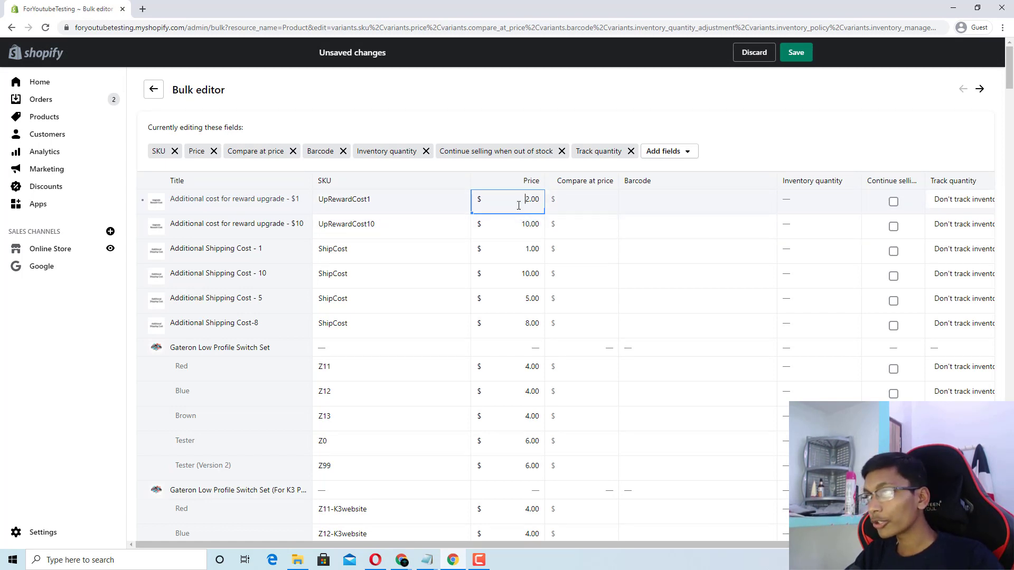
{"action": "left_click", "coordinate": [508, 227]}
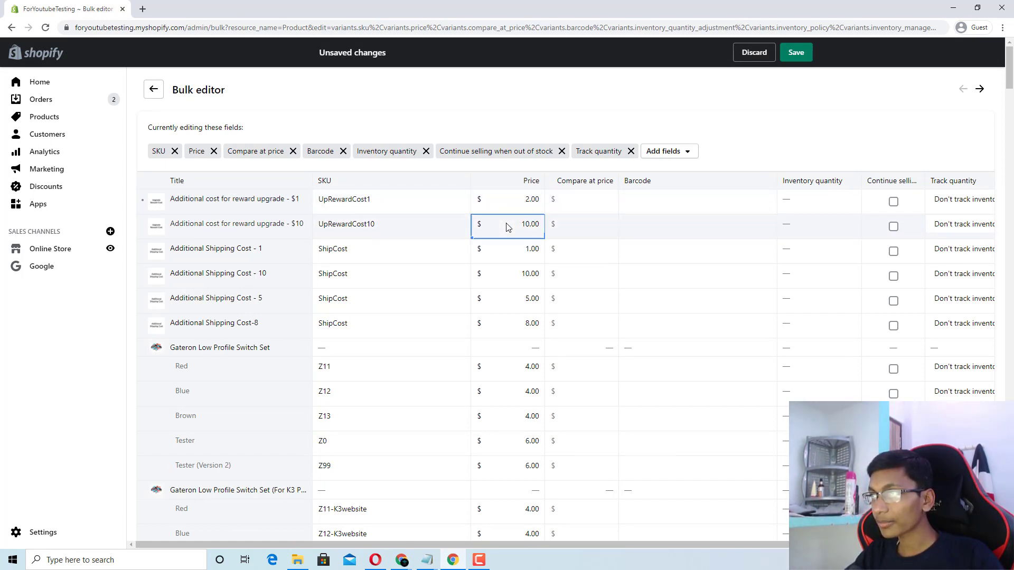
{"action": "left_click", "coordinate": [503, 210]}
{"action": "key", "text": "ctrl+a"}
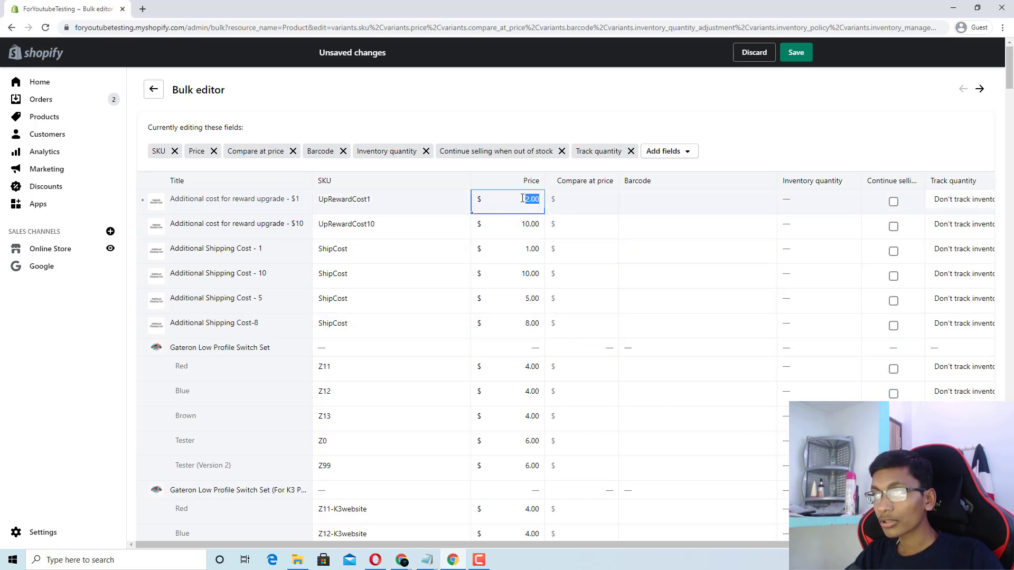
{"action": "left_click", "coordinate": [505, 230]}
- Set the prices of the first six products, from the $1 reward upgrade through Additional Shipping Cost-8, to 21 together
{"action": "left_click", "coordinate": [510, 200]}
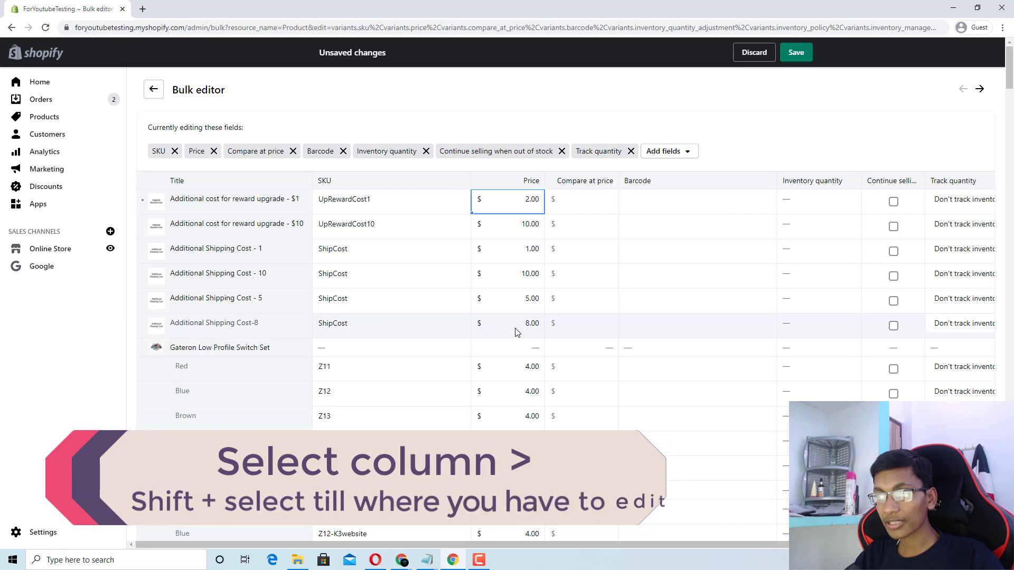
{"action": "left_click", "coordinate": [515, 328], "text": "shift"}
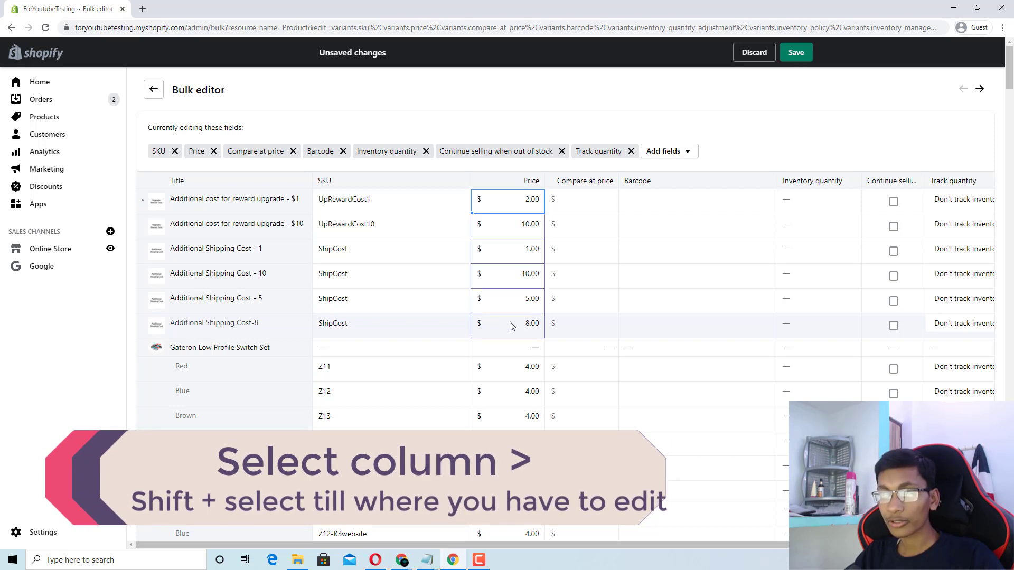
{"action": "key", "text": "BackSpace"}
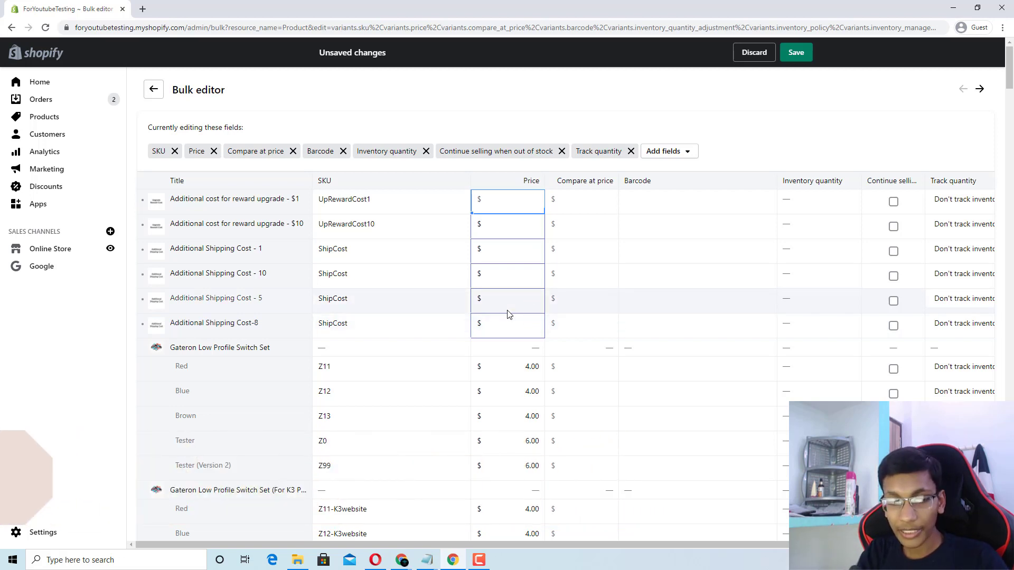
{"action": "type", "text": "21"}
{"action": "left_click", "coordinate": [573, 280]}
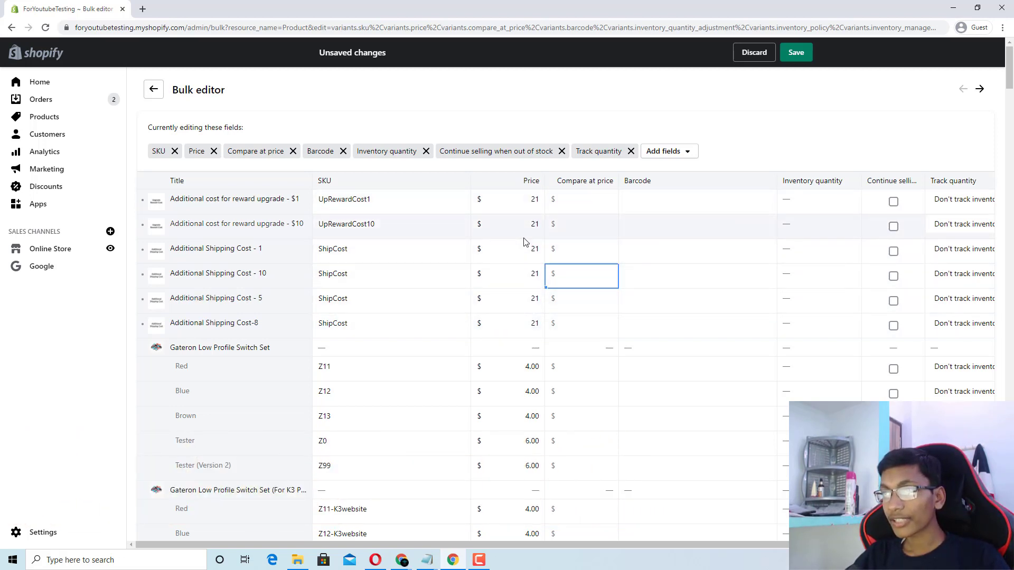
{"action": "left_click", "coordinate": [586, 306]}
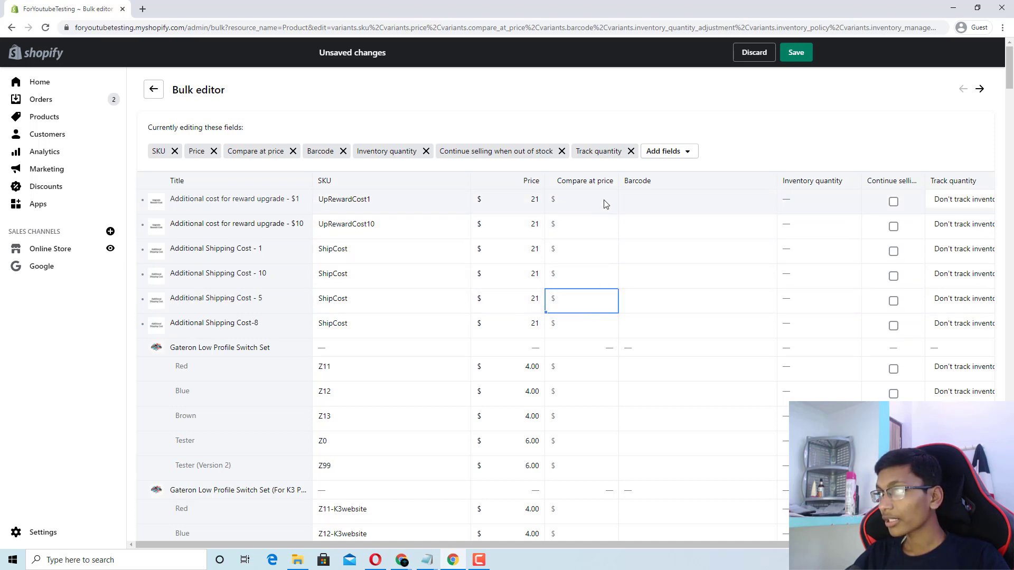
{"action": "left_click", "coordinate": [606, 204]}
{"action": "left_click", "coordinate": [705, 214]}
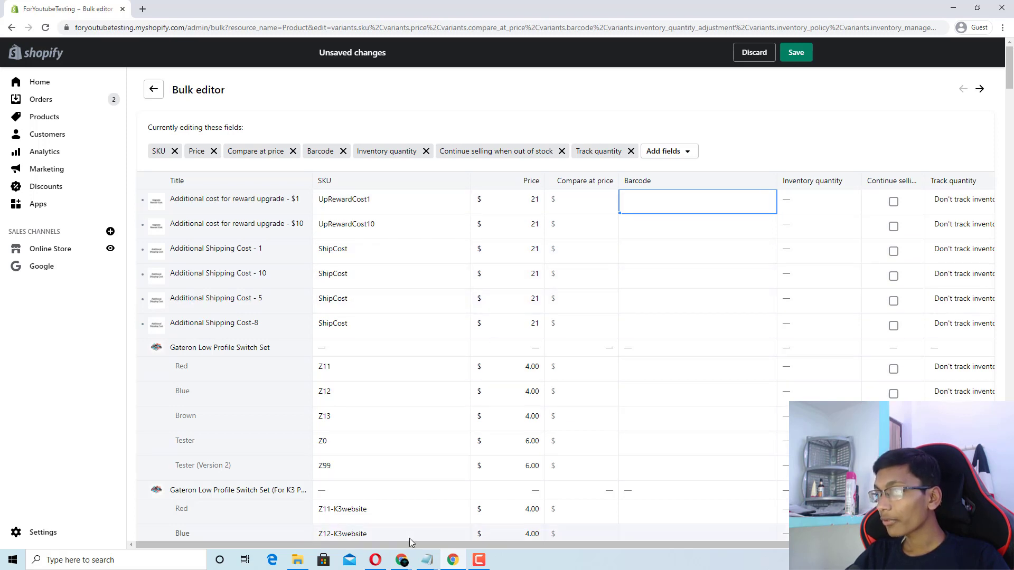
{"action": "left_click_drag", "start_coordinate": [418, 546], "coordinate": [541, 528]}
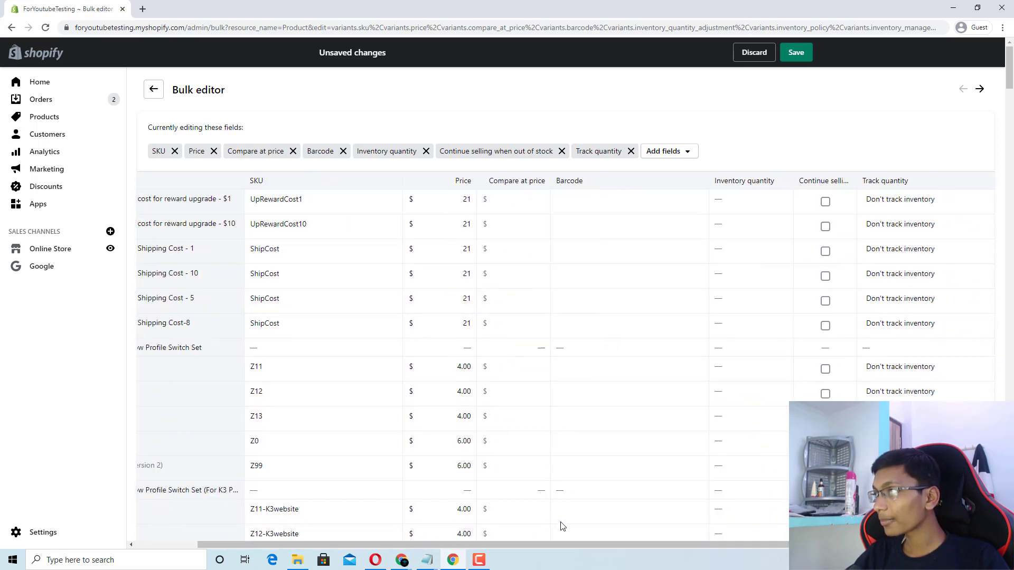
- Add the Weight shipping field to the bulk editor and accept losing the unsaved price changes
{"action": "left_click", "coordinate": [687, 156]}
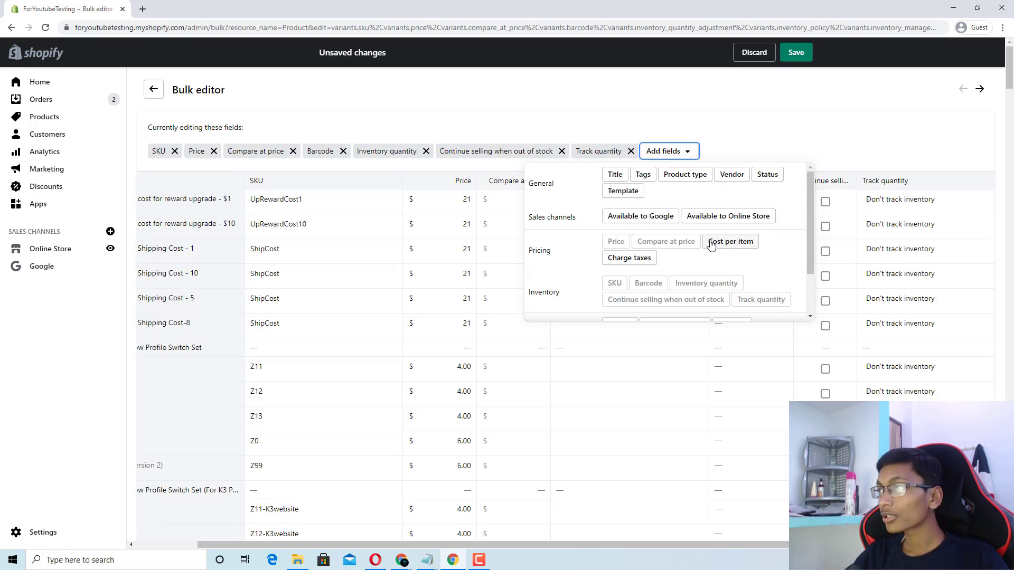
{"action": "scroll", "coordinate": [627, 209], "scroll_direction": "down", "scroll_amount": 1}
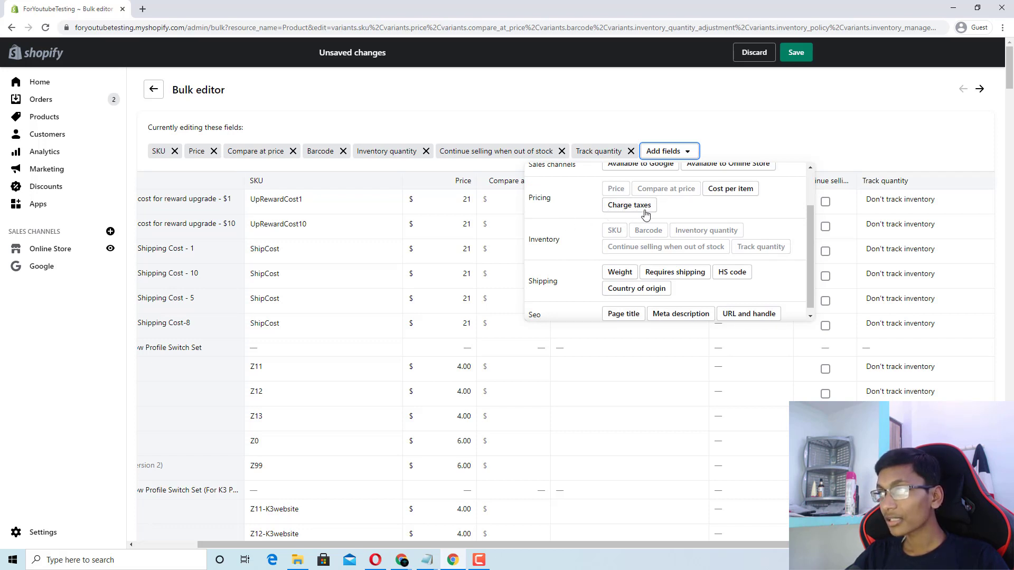
{"action": "scroll", "coordinate": [642, 288], "scroll_direction": "down", "scroll_amount": 1}
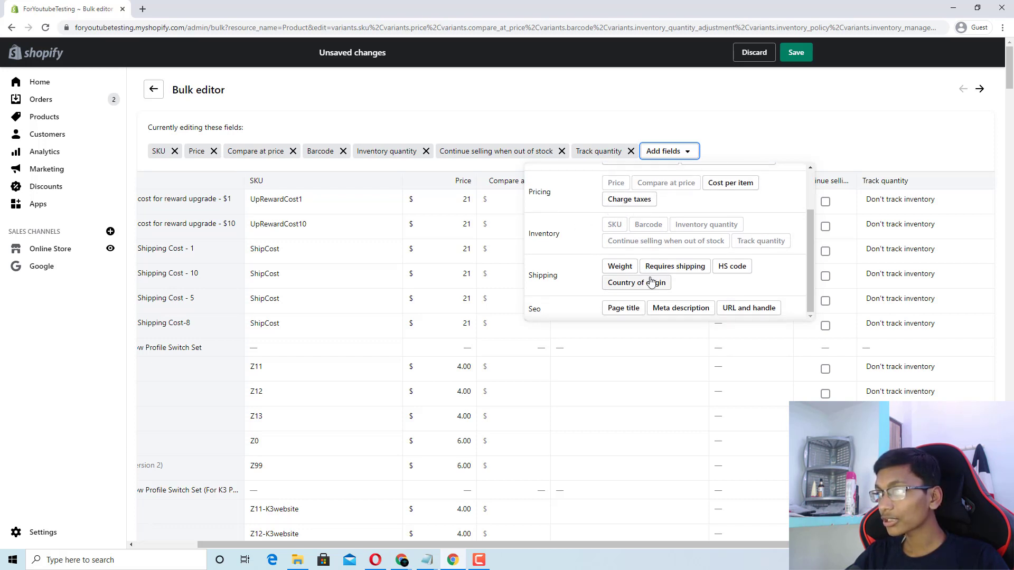
{"action": "left_click", "coordinate": [620, 267]}
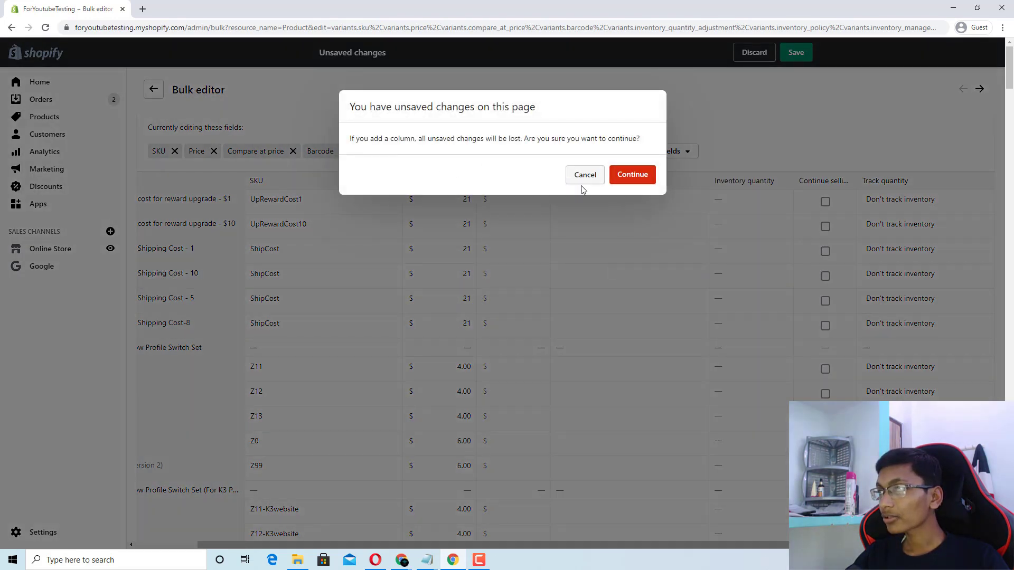
{"action": "left_click", "coordinate": [618, 178]}
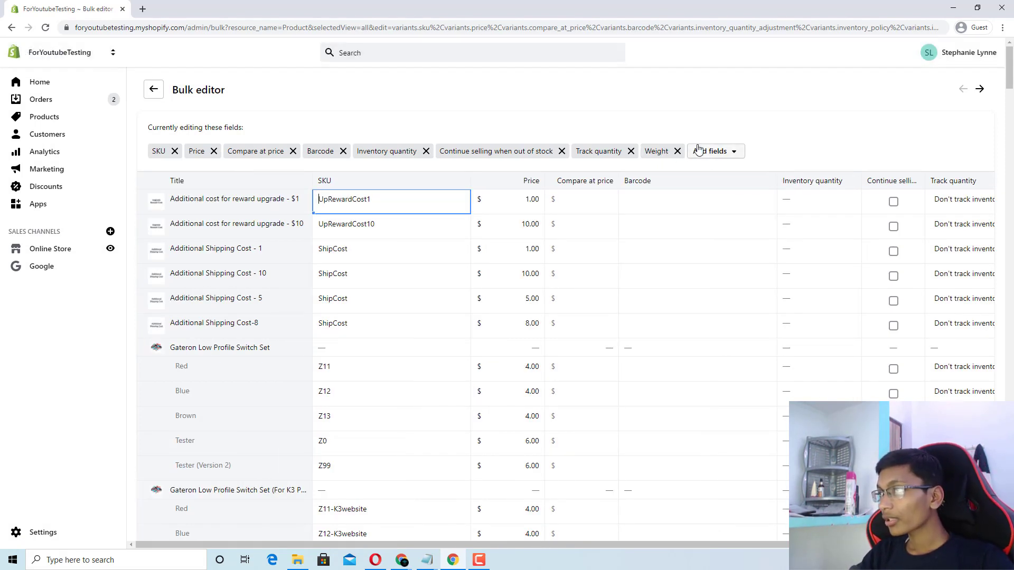
- Set the weight of "Additional cost for reward upgrade - $1" to 1
{"action": "left_click_drag", "start_coordinate": [497, 547], "coordinate": [609, 547]}
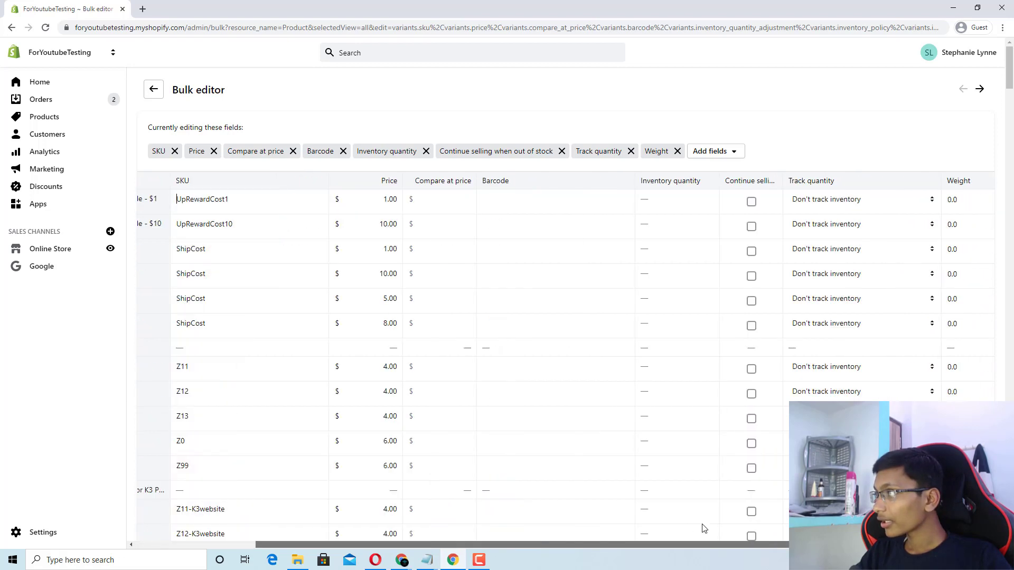
{"action": "left_click", "coordinate": [961, 204]}
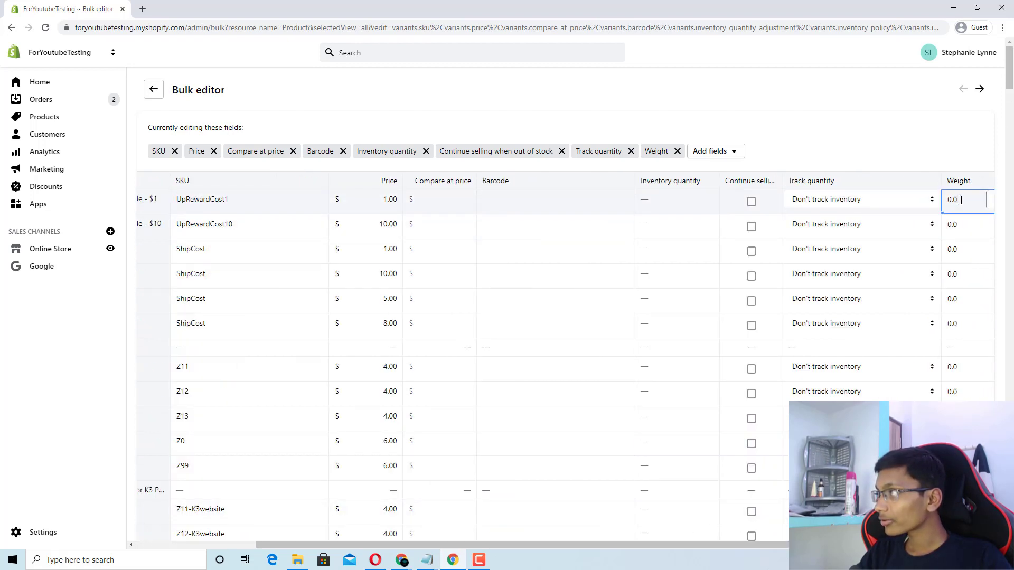
{"action": "key", "text": "BackSpace"}
{"action": "key", "text": "BackSpace"}
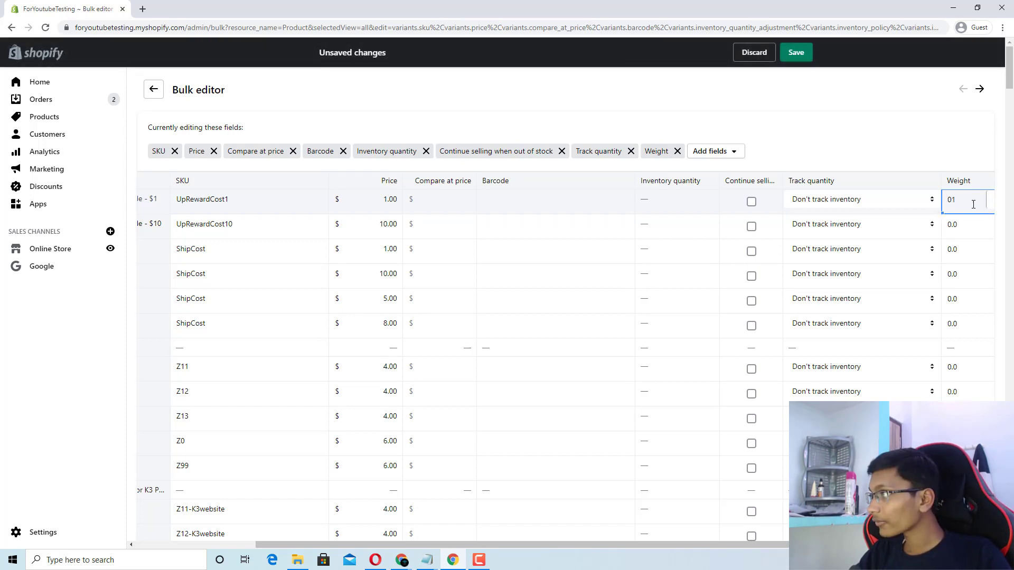
{"action": "type", "text": "1"}
- Set the weights from the $10 reward upgrade row through the row with SKU Z99 to 2 together
{"action": "left_click", "coordinate": [965, 236]}
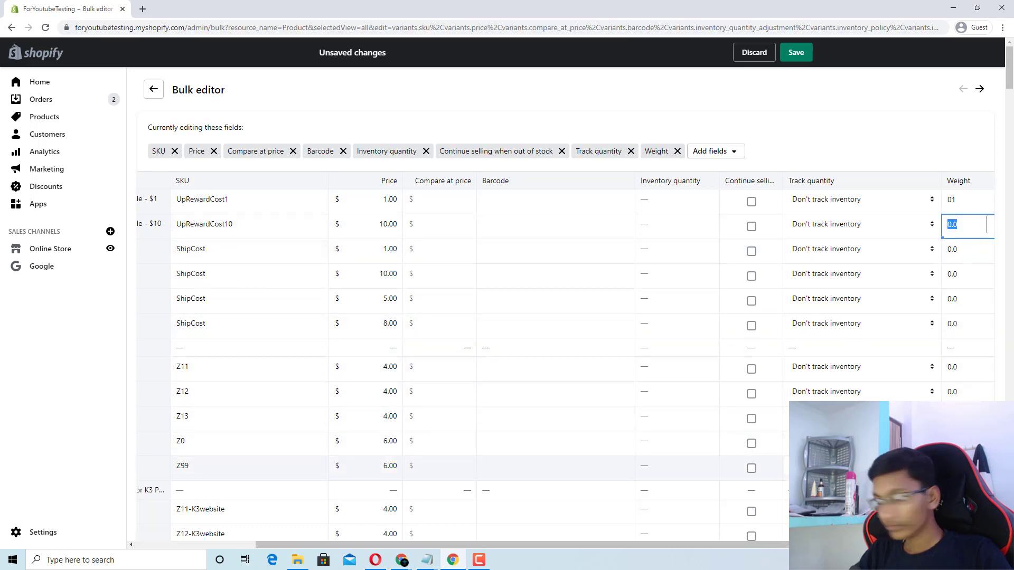
{"action": "left_click", "coordinate": [968, 467], "text": "shift"}
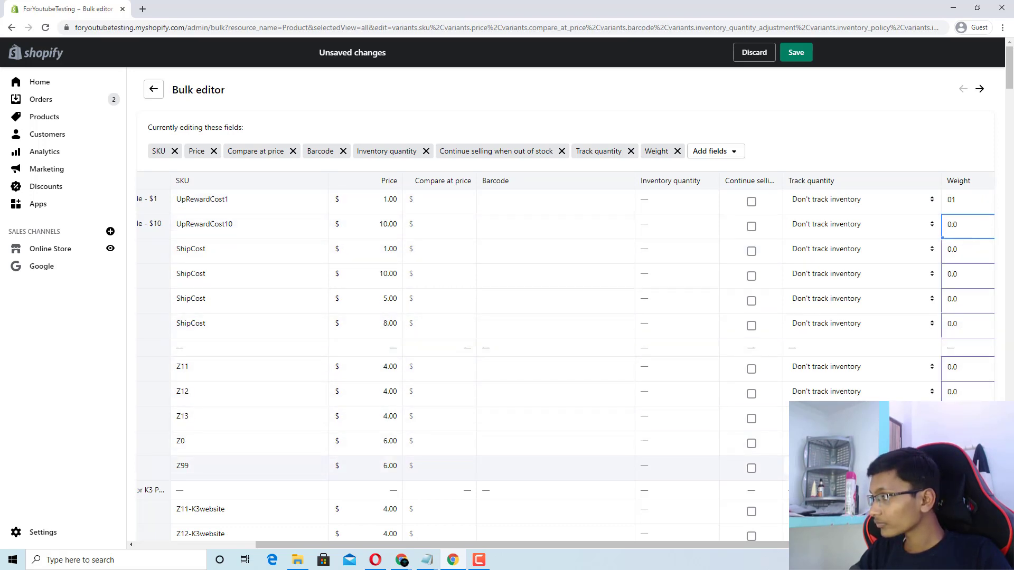
{"action": "key", "text": "BackSpace"}
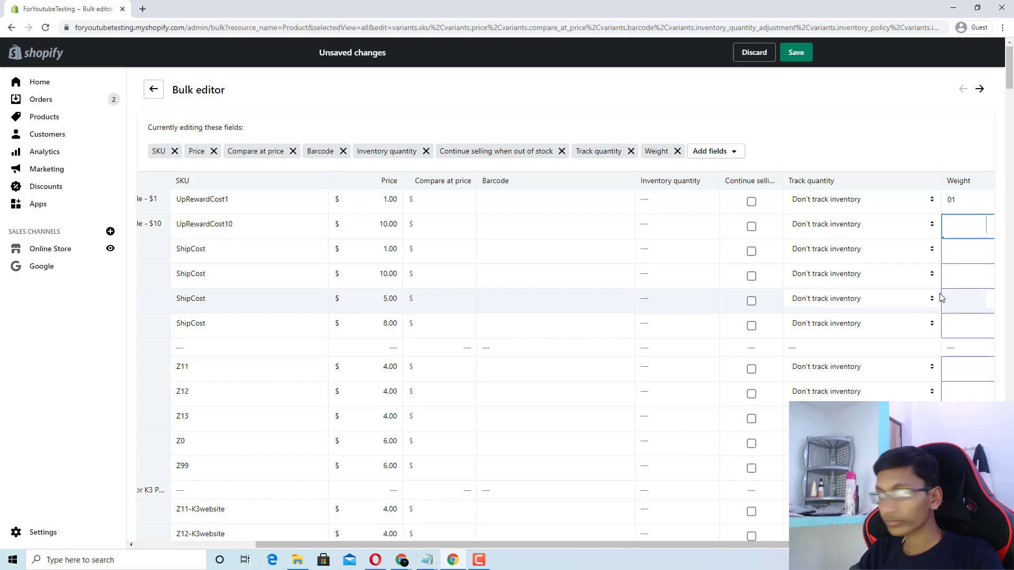
{"action": "left_click", "coordinate": [917, 249]}
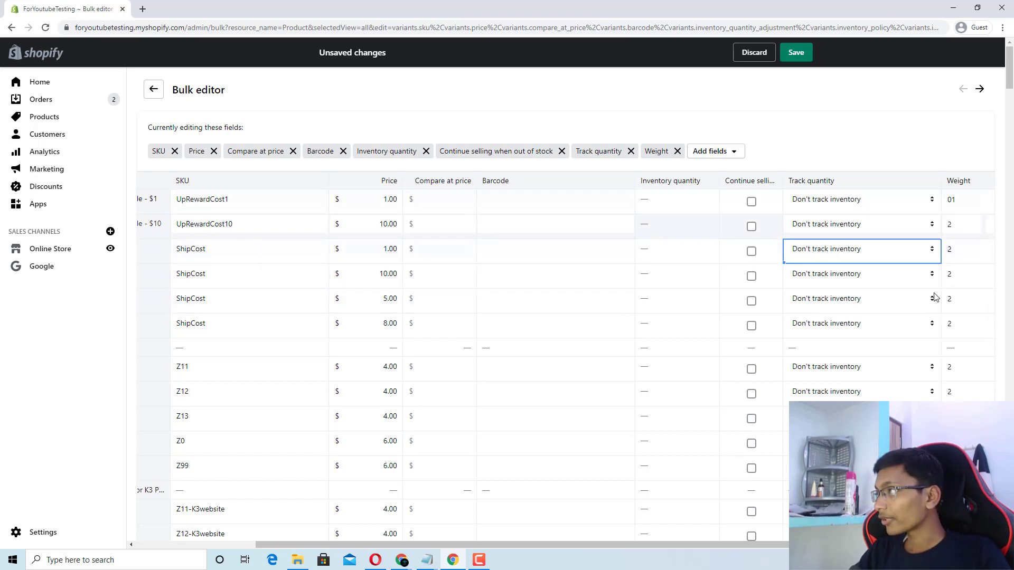
- Check the edited weight rows, save the bulk changes and confirm leaving the bulk editor page
{"action": "scroll", "coordinate": [763, 340], "scroll_direction": "down", "scroll_amount": 8}
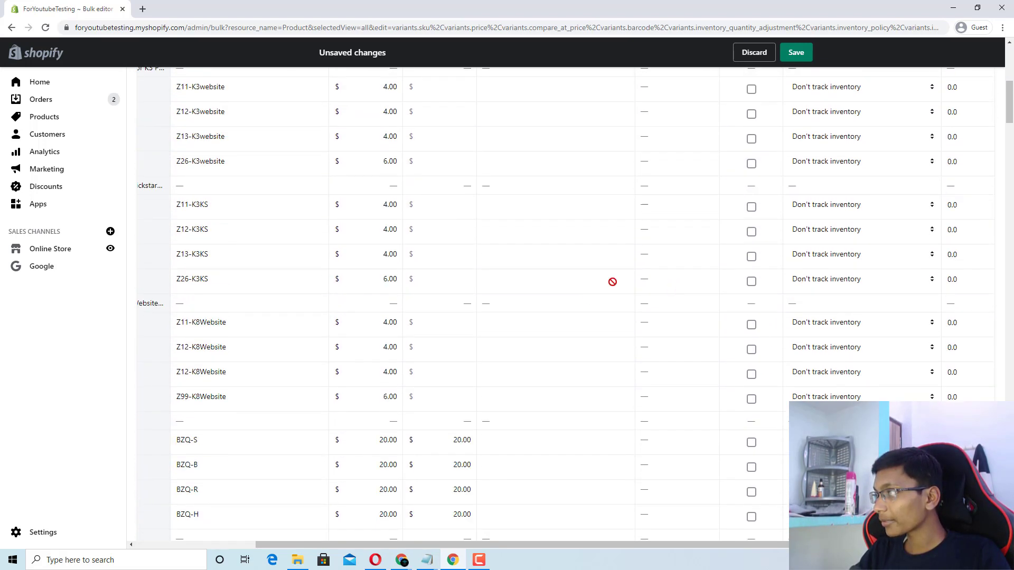
{"action": "scroll", "coordinate": [607, 293], "scroll_direction": "up", "scroll_amount": 8}
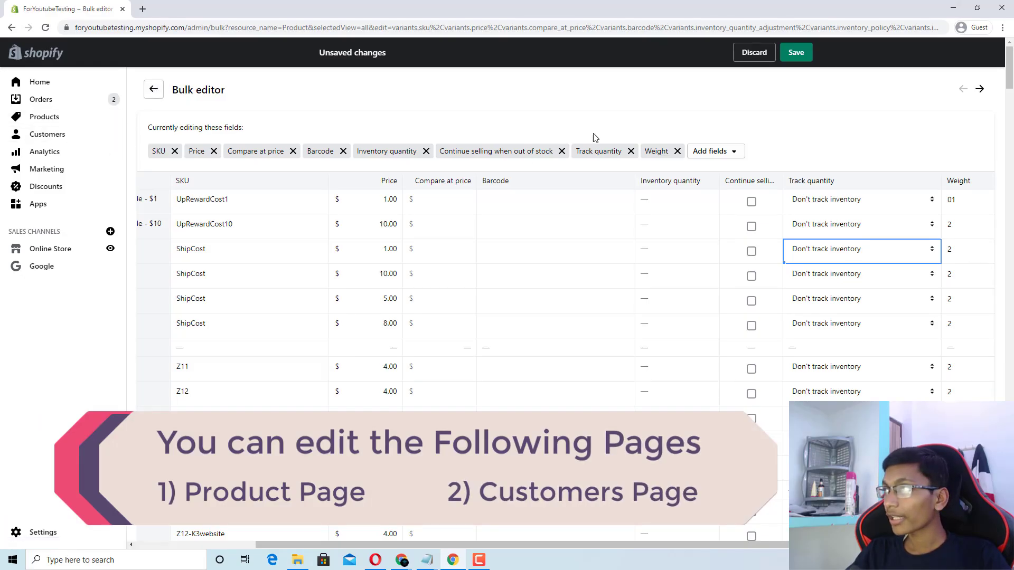
{"action": "left_click", "coordinate": [799, 62]}
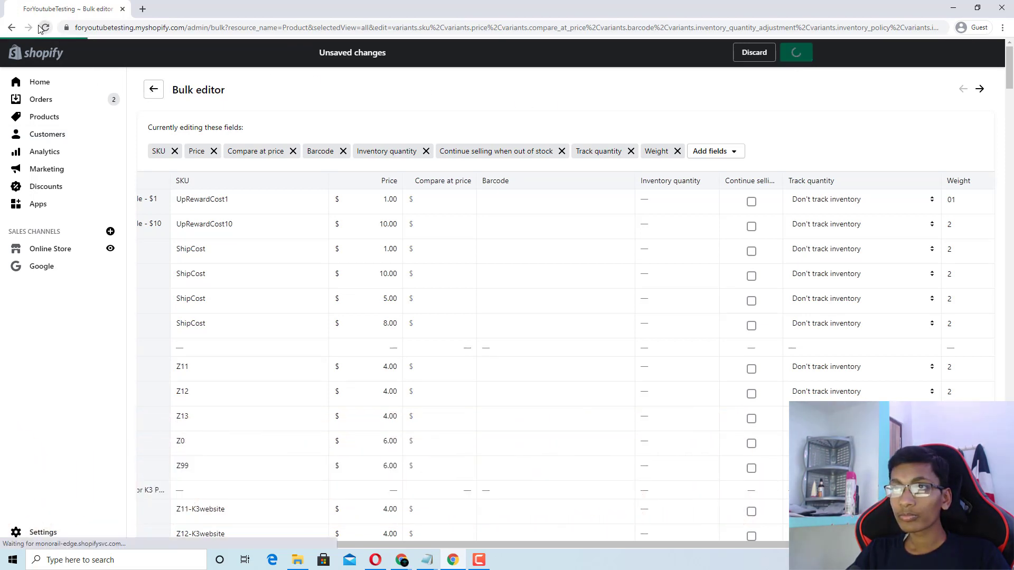
{"action": "left_click", "coordinate": [150, 94]}
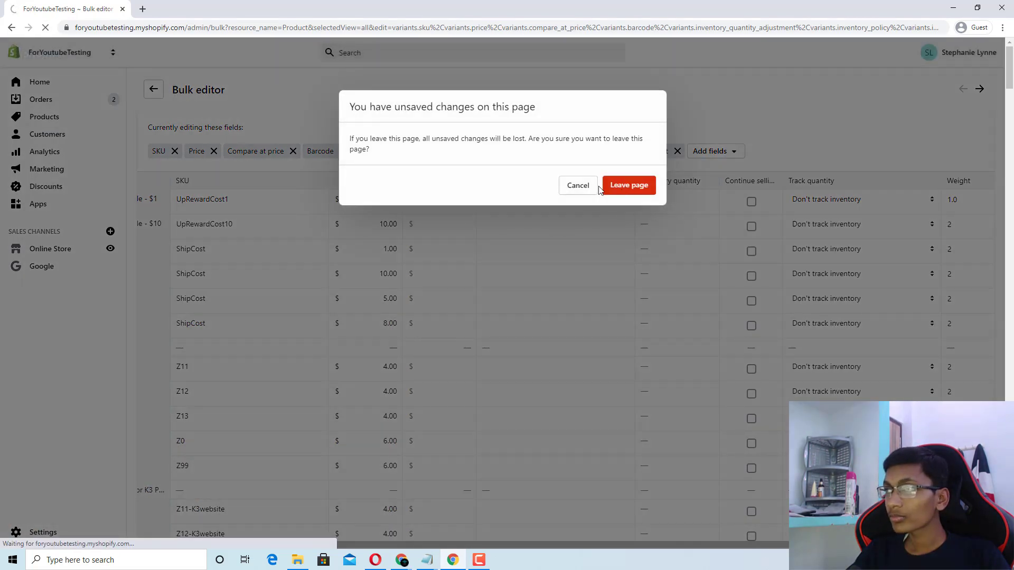
{"action": "left_click", "coordinate": [625, 191]}
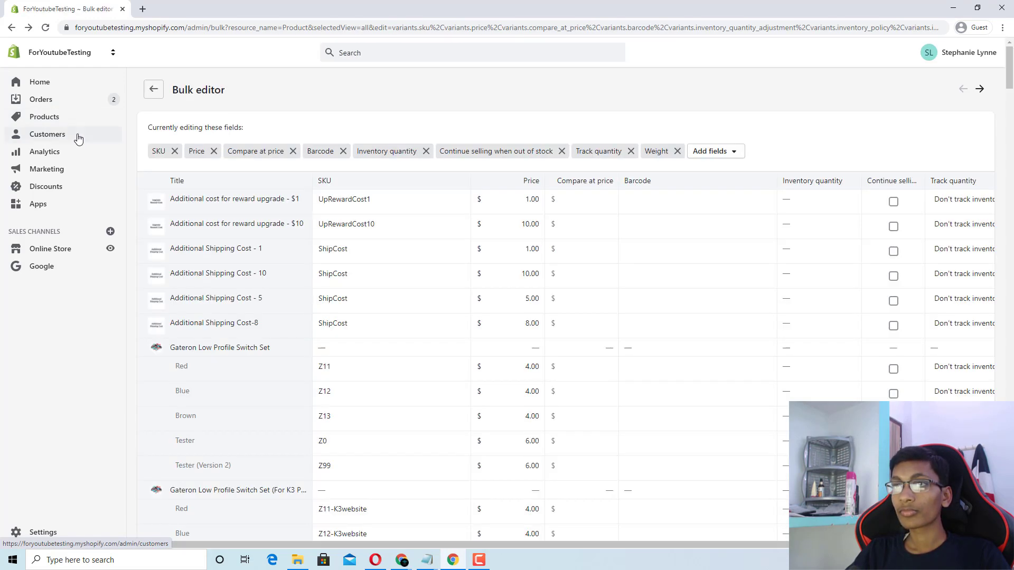
- Select all customers in the customer list and open them in the bulk editor
{"action": "left_click", "coordinate": [76, 138]}
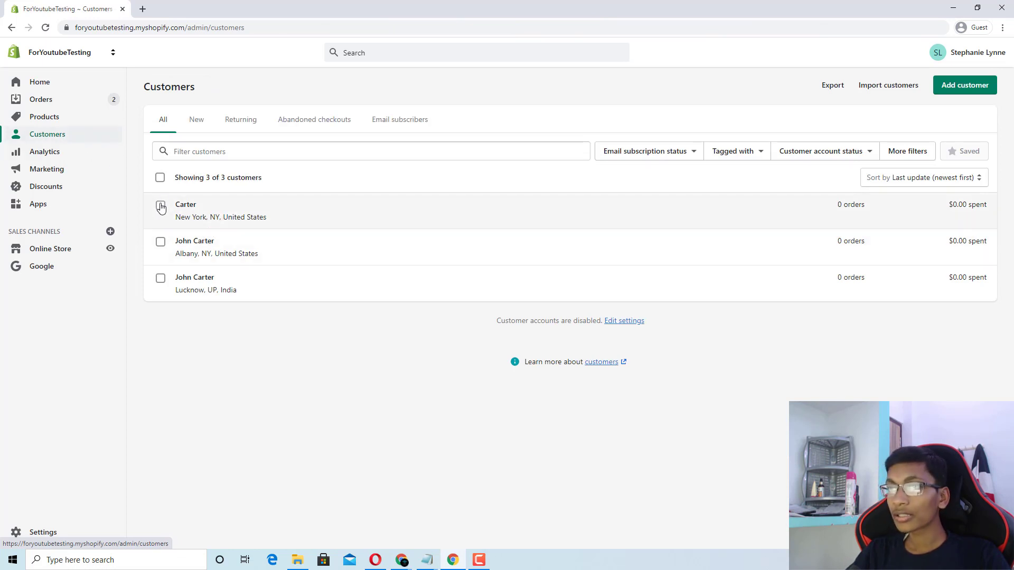
{"action": "left_click", "coordinate": [160, 178]}
{"action": "left_click", "coordinate": [228, 178]}
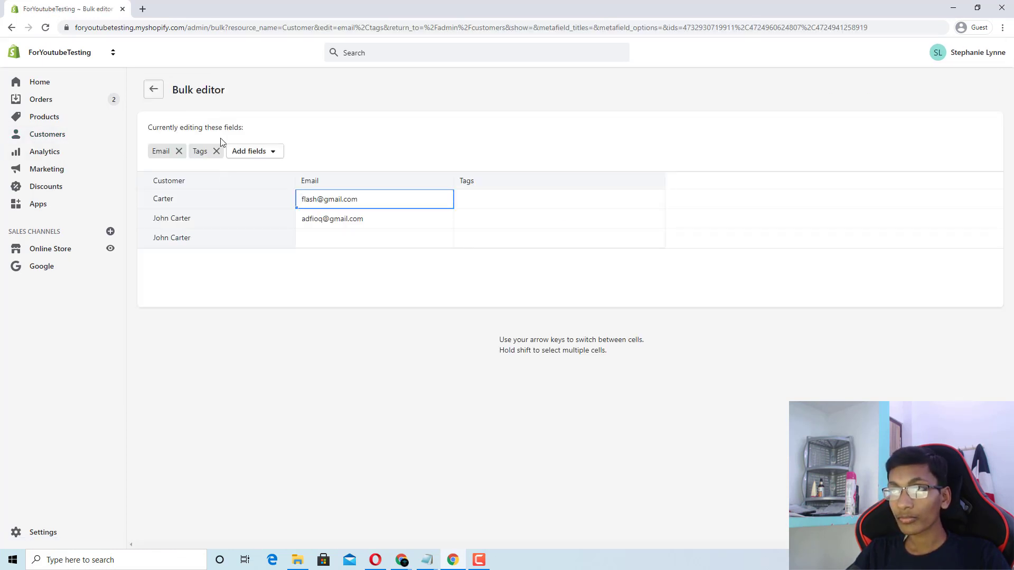
- Examine the customer bulk editor and the additional fields it offers, without adding any
{"action": "left_click_drag", "start_coordinate": [174, 92], "coordinate": [209, 92]}
{"action": "left_click", "coordinate": [219, 94]}
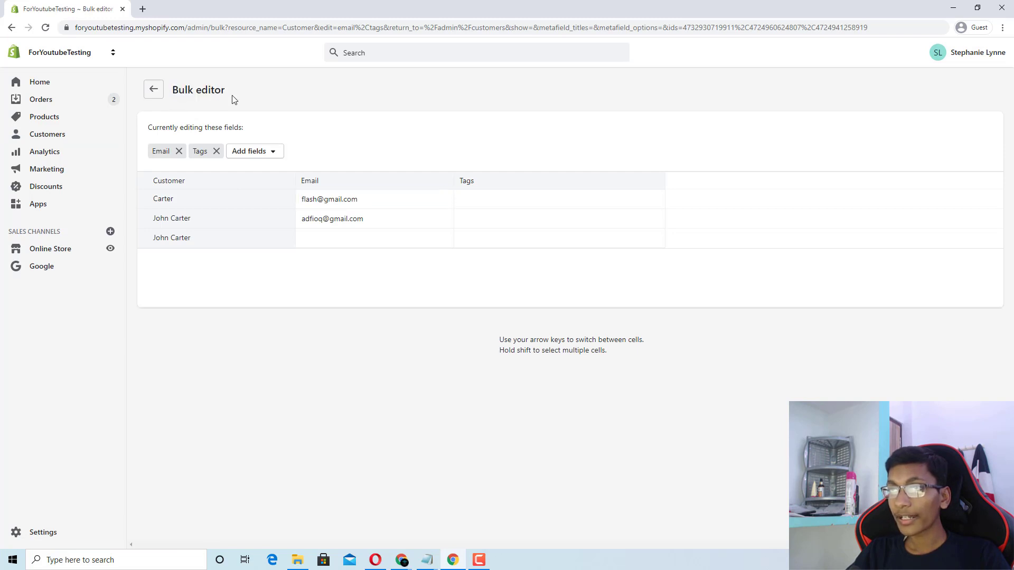
{"action": "left_click", "coordinate": [247, 159]}
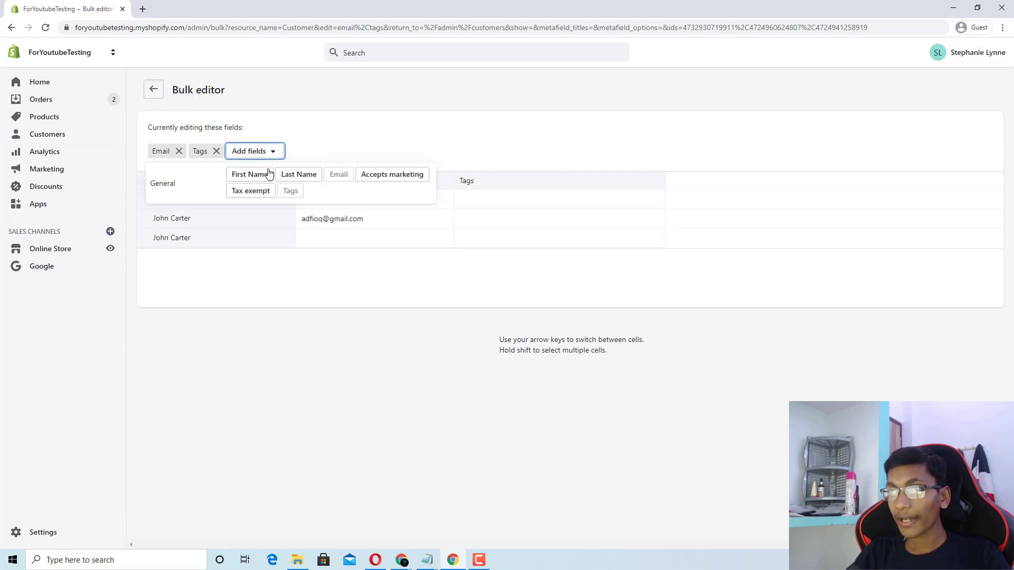
{"action": "left_click", "coordinate": [358, 152]}
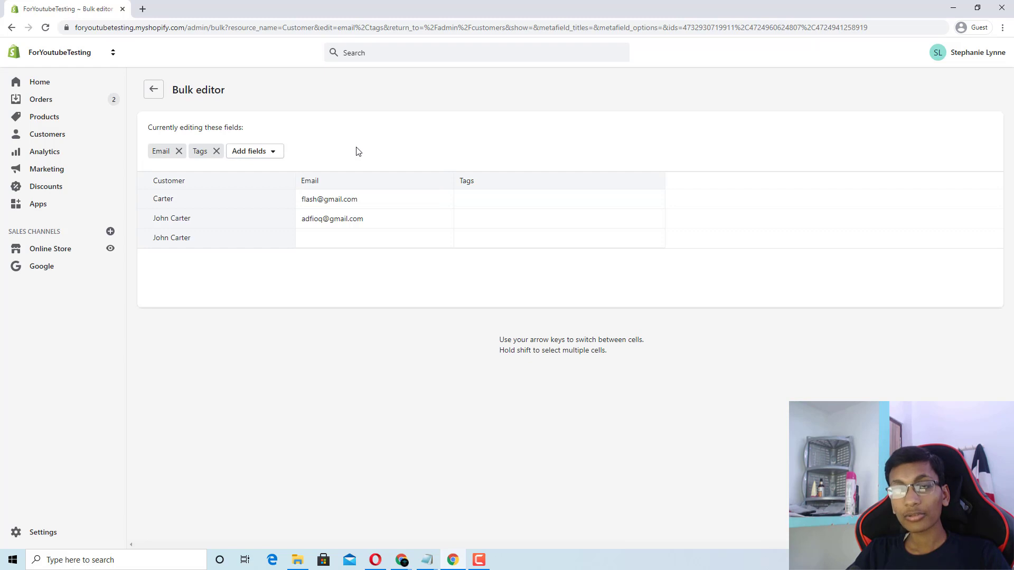
- Go to the products section and view its Inventory, Collections and Transfers pages
{"action": "left_click", "coordinate": [43, 117]}
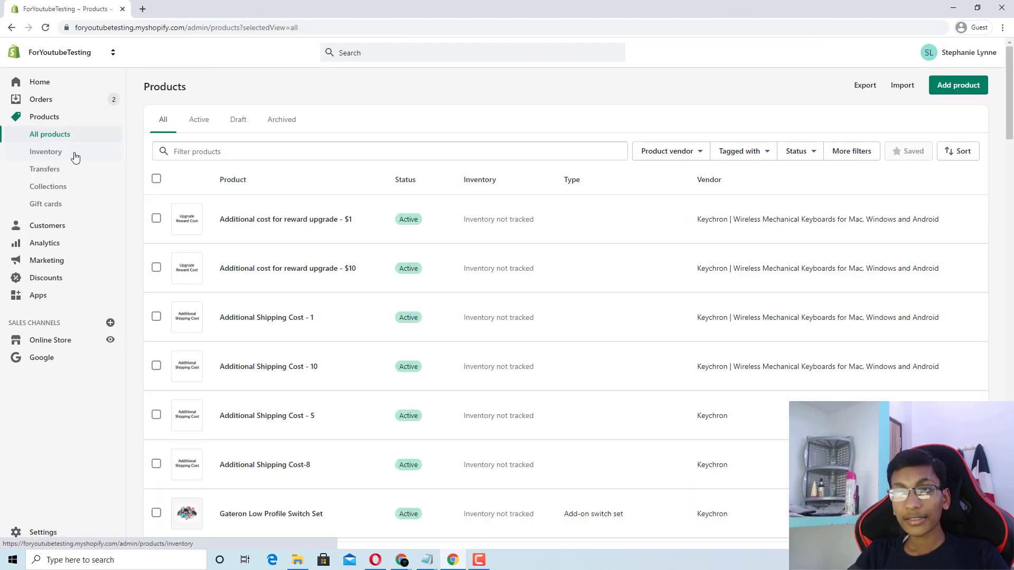
{"action": "left_click", "coordinate": [74, 157]}
{"action": "left_click", "coordinate": [71, 186]}
{"action": "left_click", "coordinate": [71, 170]}
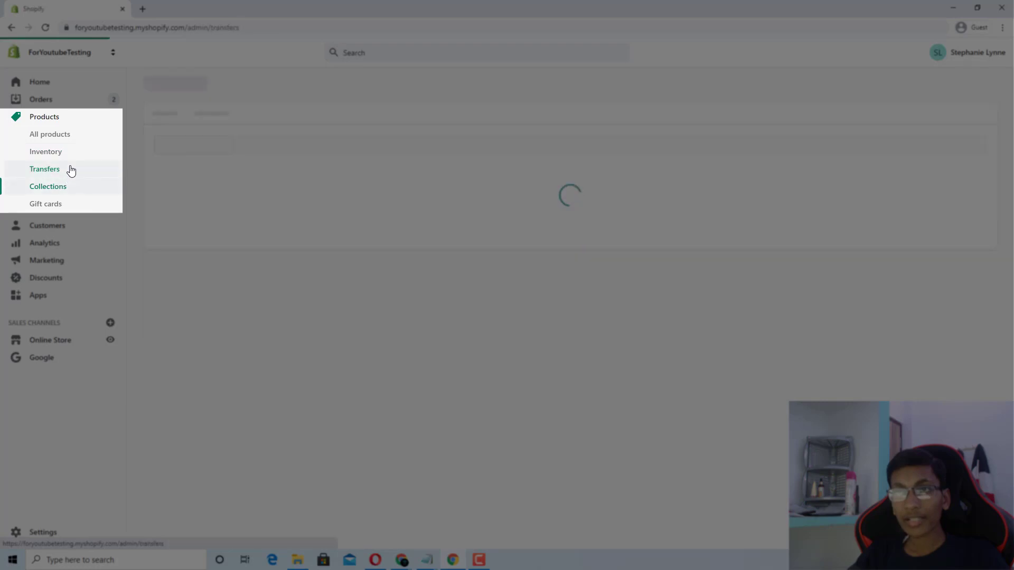